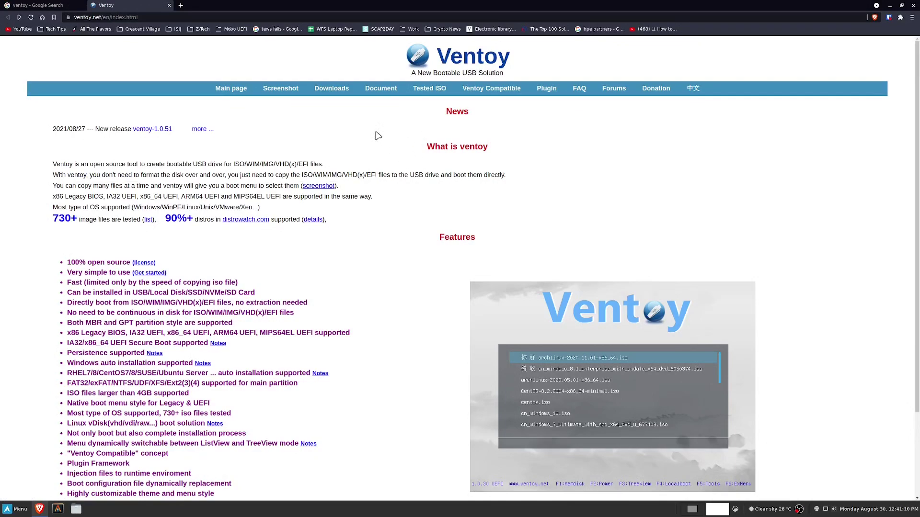
Step: Go to ventoy.net's Downloads page to see the 1.0.51 Windows, Linux and live CD files
left_click(333, 90)
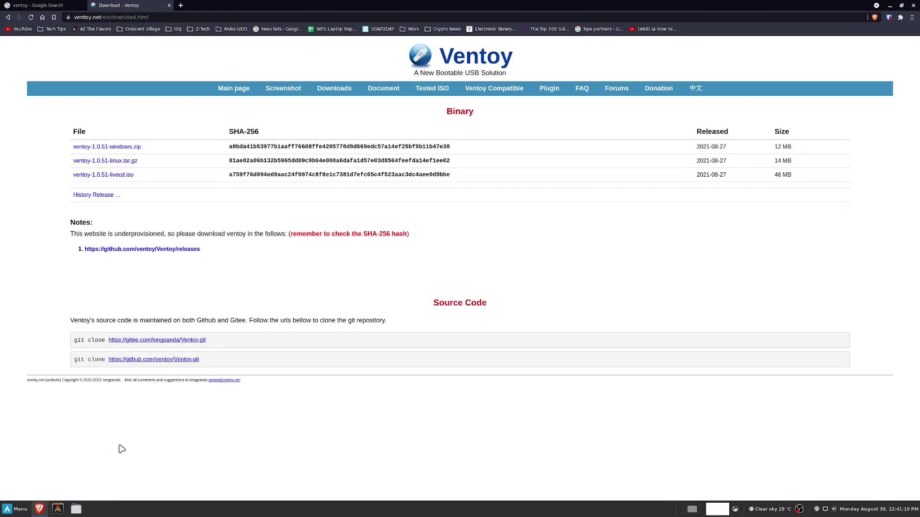
Step: Install the ventoy-bin 1.0.51-2 package with paru, including its lib32-glibc dependency
key("ctrl+alt+t")
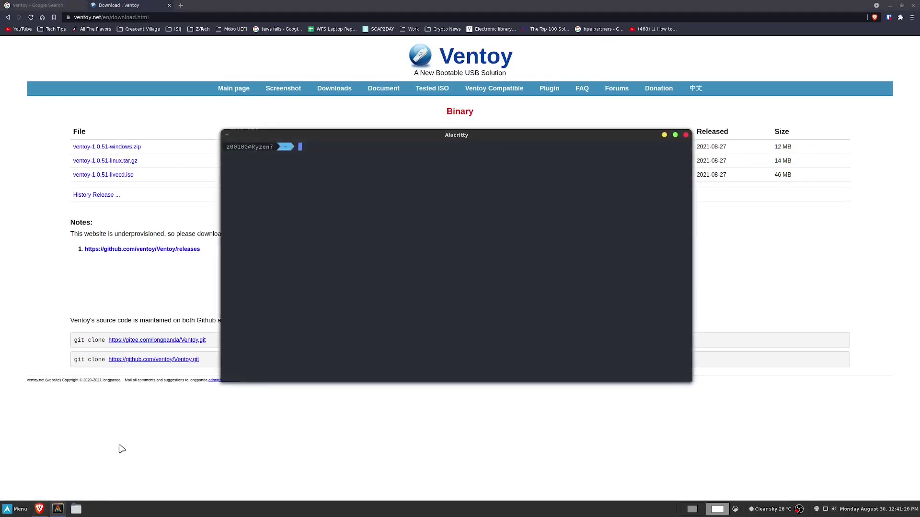
type("paru ventoy")
key("Return")
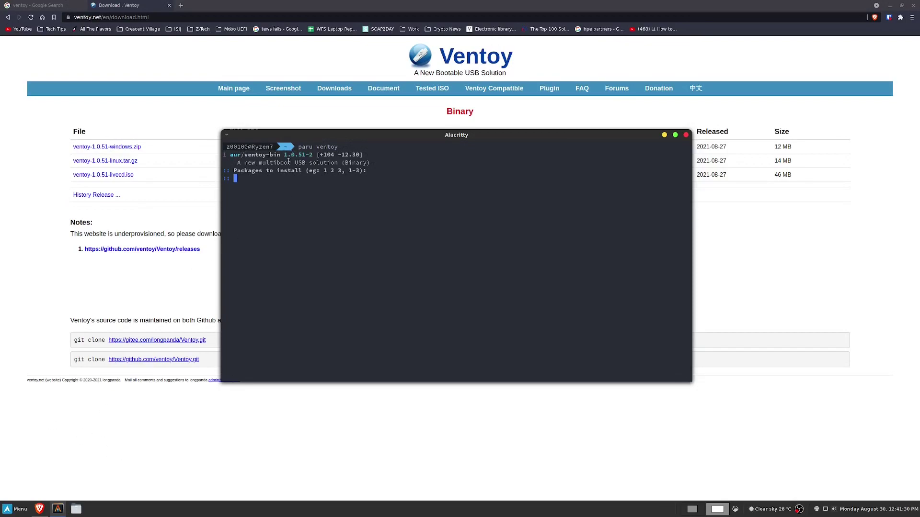
type("1")
key("Return")
key("Return")
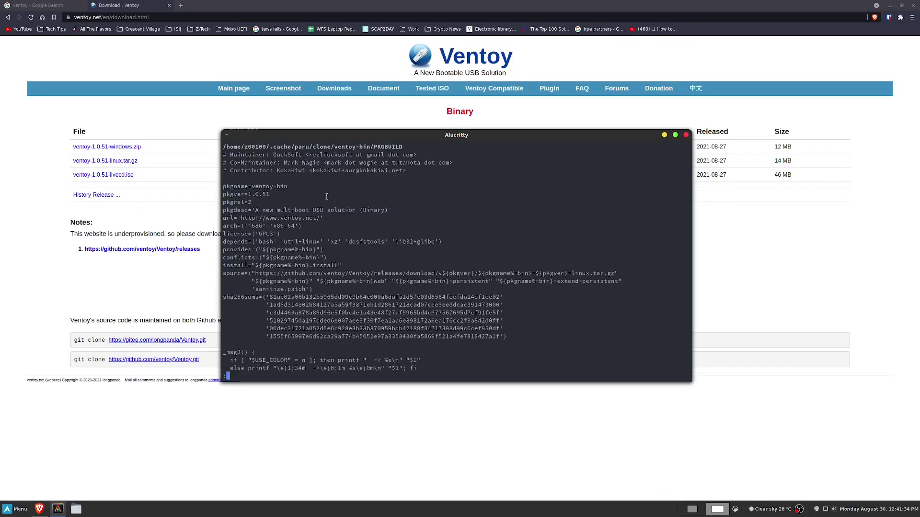
key("q")
key("Return")
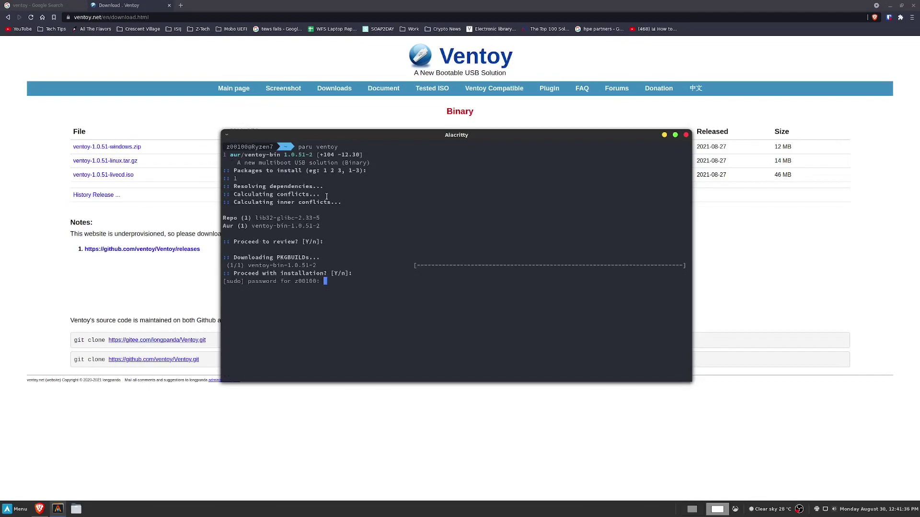
key("Return")
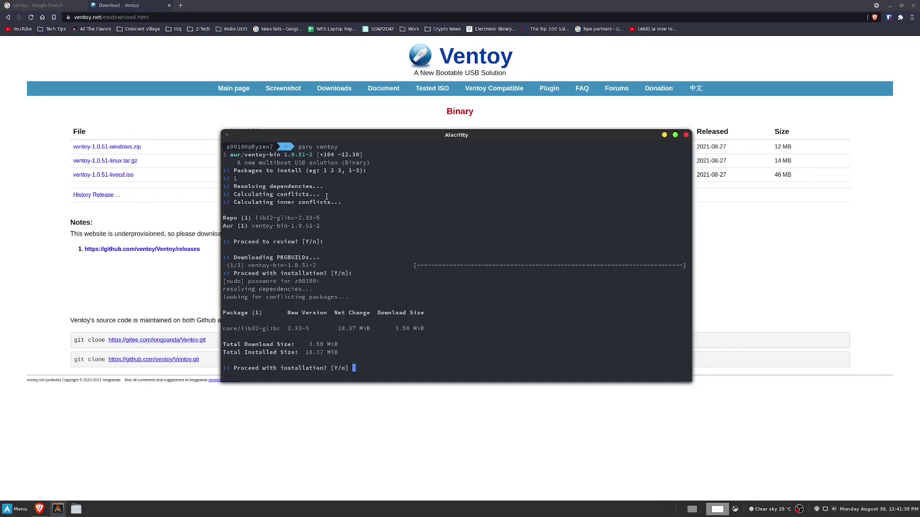
key("Return")
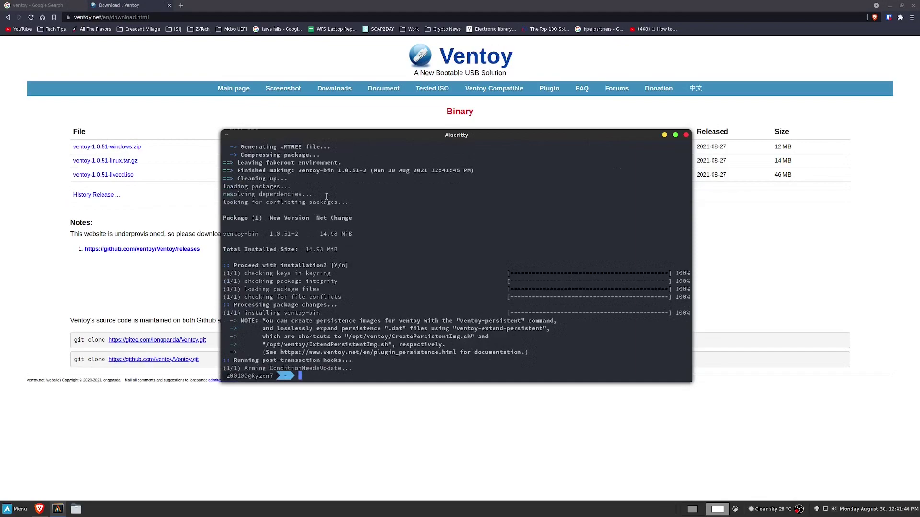
type("clear")
key("Return")
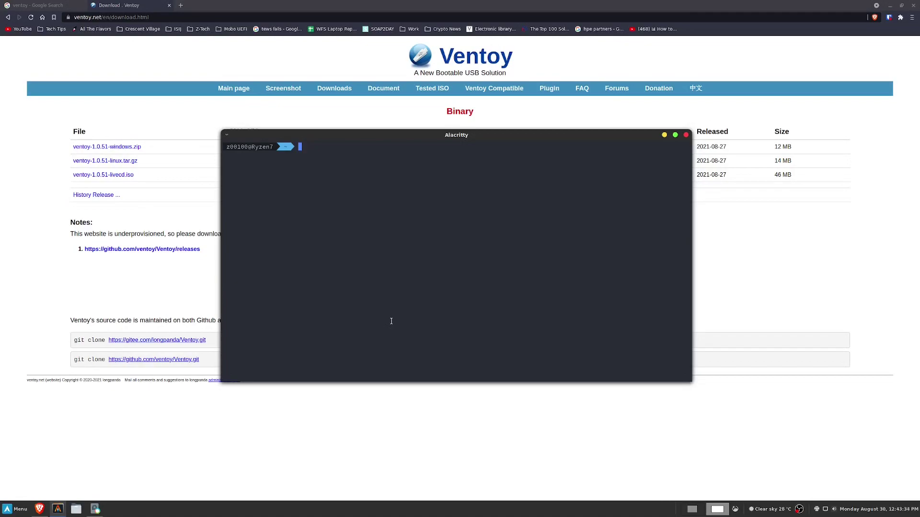
type("ventoy")
key("Tab")
key("Tab")
type("web")
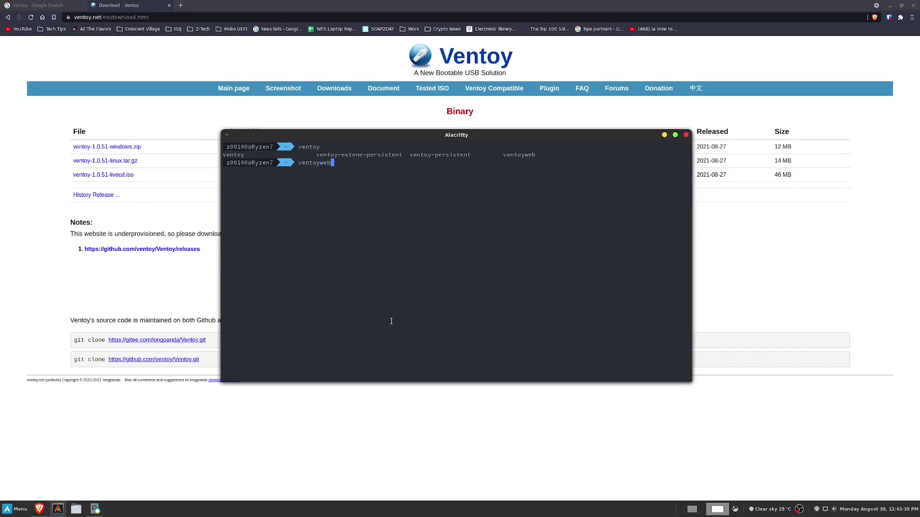
key("Home")
type("sudo")
key("Return")
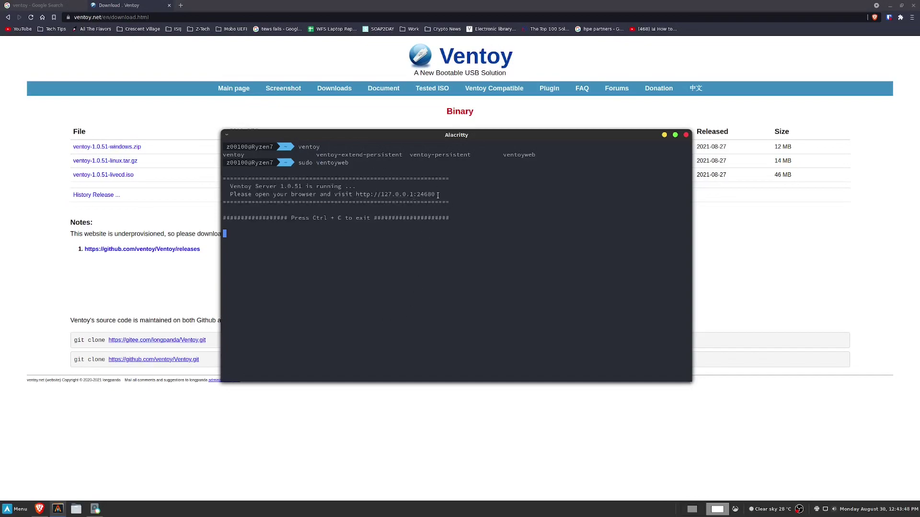
Step: Open the Ventoy web page, review its Option and Language menus, and target the 512 GB ROG ESD-S1C disk
left_click(373, 196)
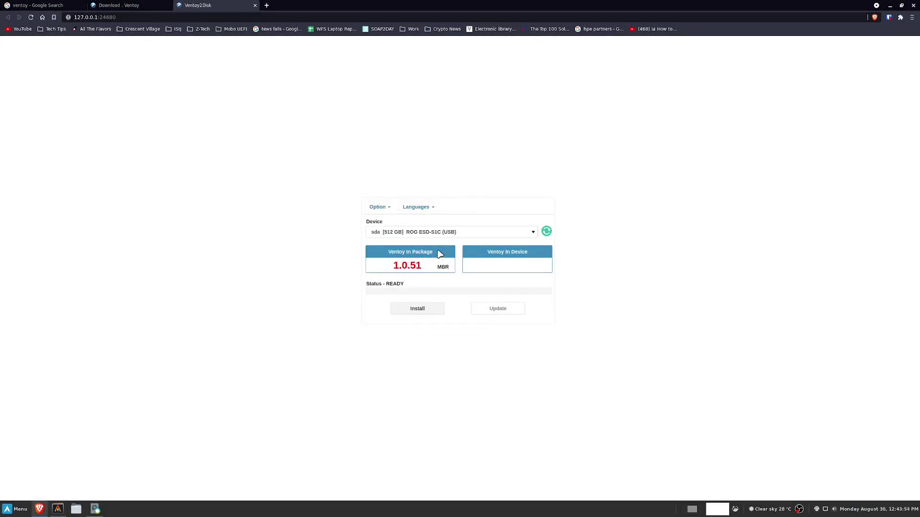
left_click(387, 211)
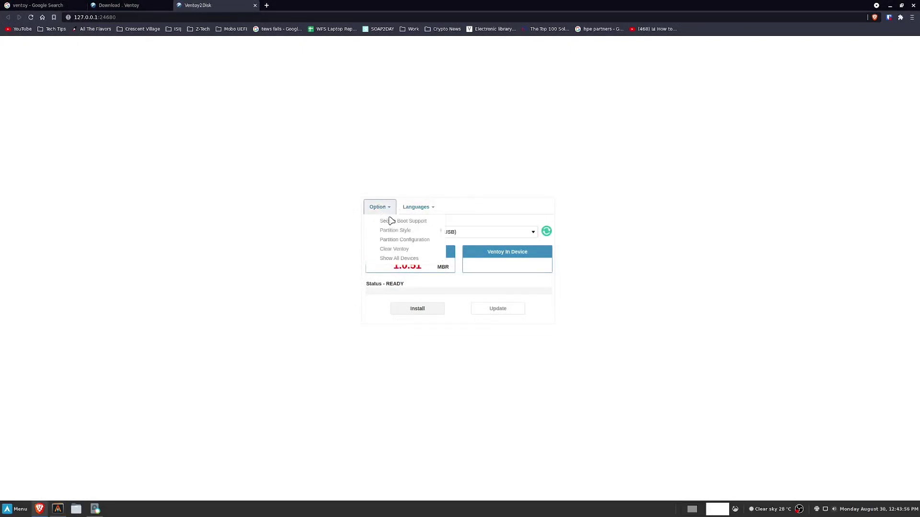
mouse_move(405, 230)
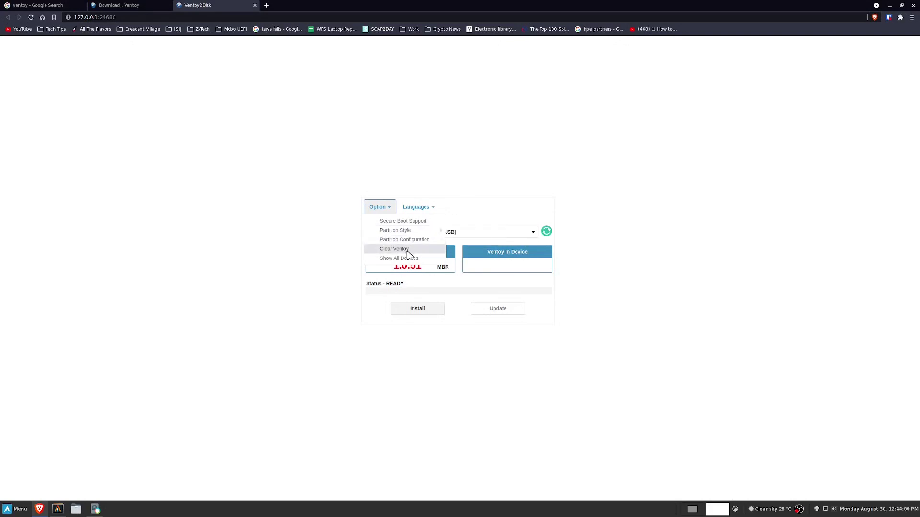
left_click(418, 211)
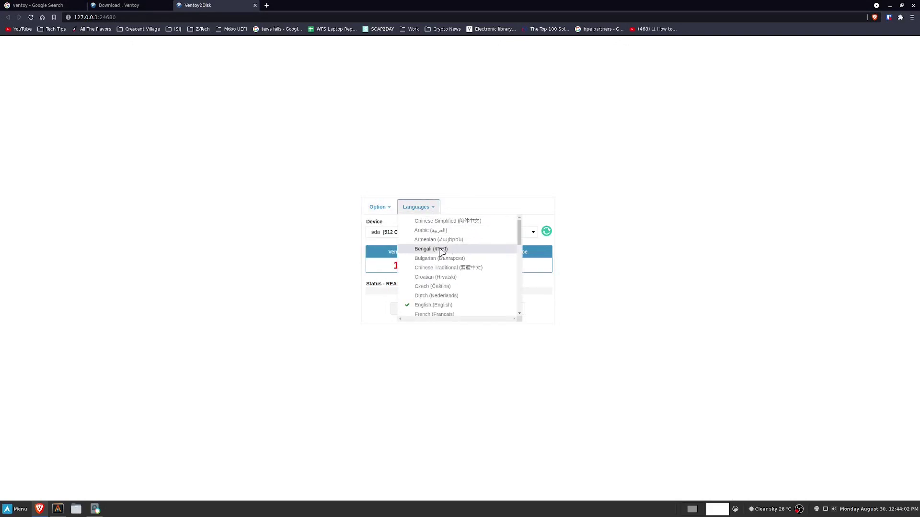
left_click(320, 224)
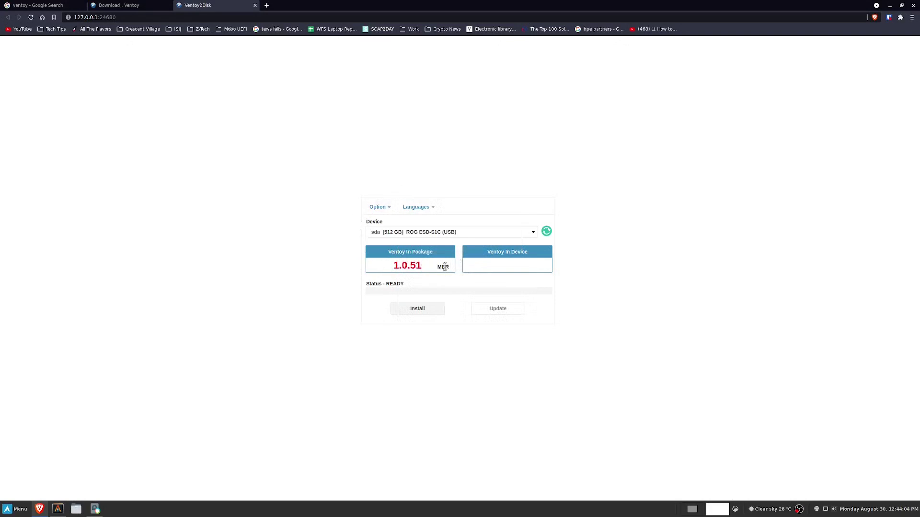
left_click(438, 234)
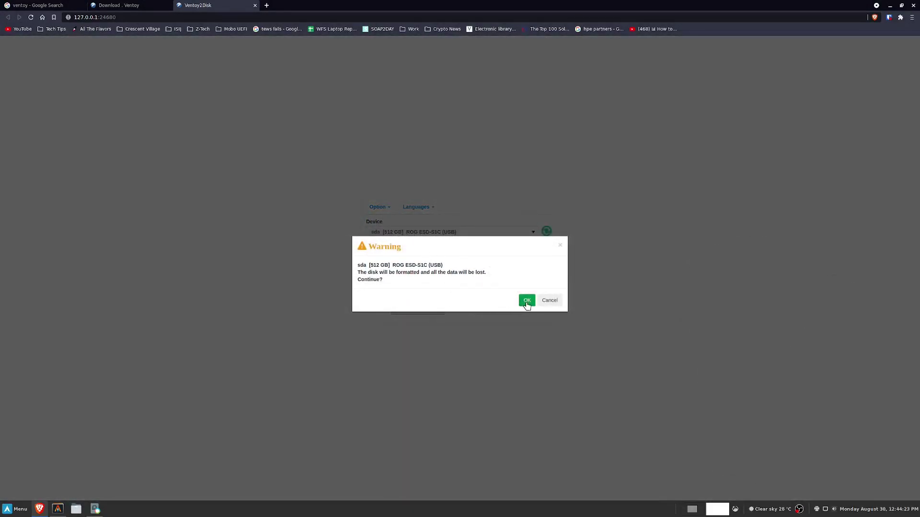
Step: Accept both format warnings and dismiss the success message after Ventoy 1.0.51 installs
left_click(527, 300)
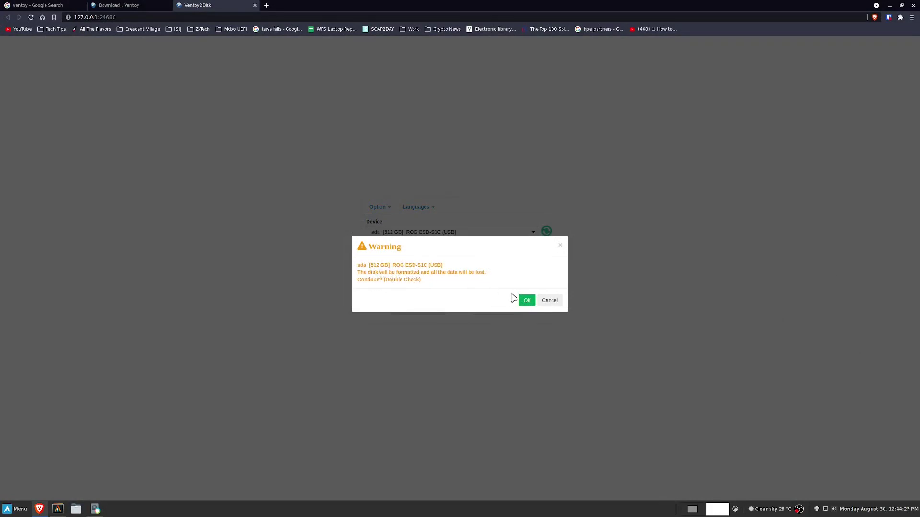
left_click(527, 300)
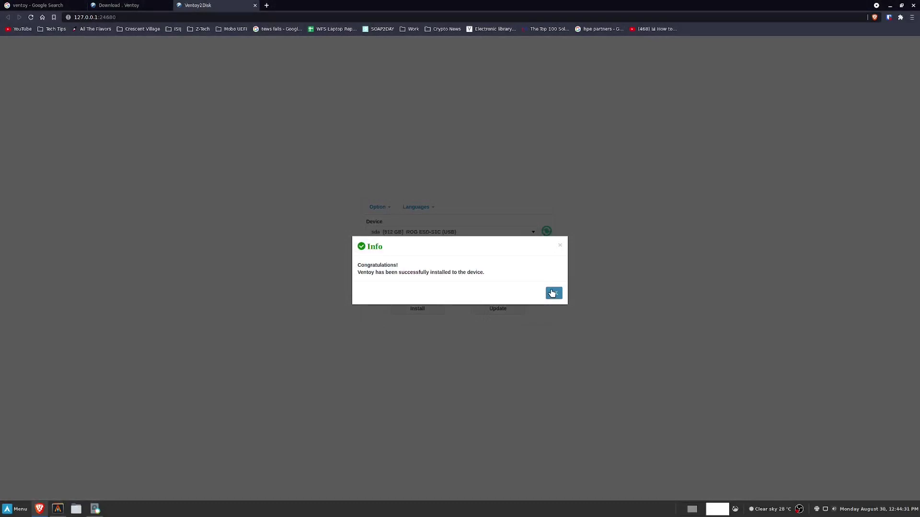
left_click(552, 293)
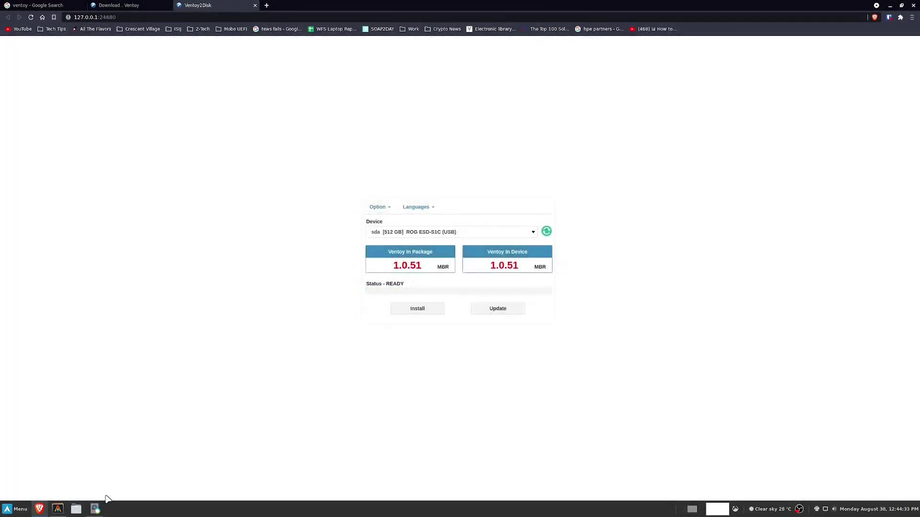
Step: Refresh devices in GParted to show the 476.91 GiB exFAT Ventoy and 32 MiB VTOYEFI partitions
mouse_move(97, 509)
left_click(103, 472)
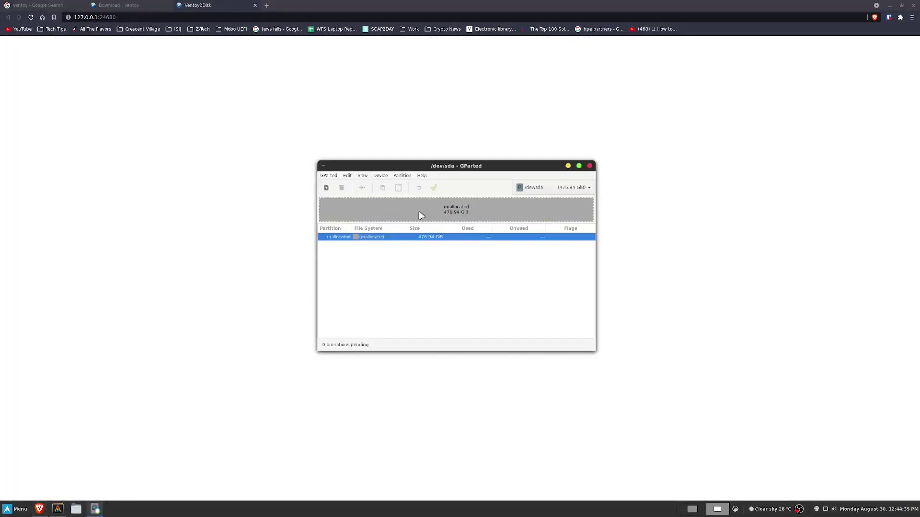
left_click(335, 176)
left_click(339, 184)
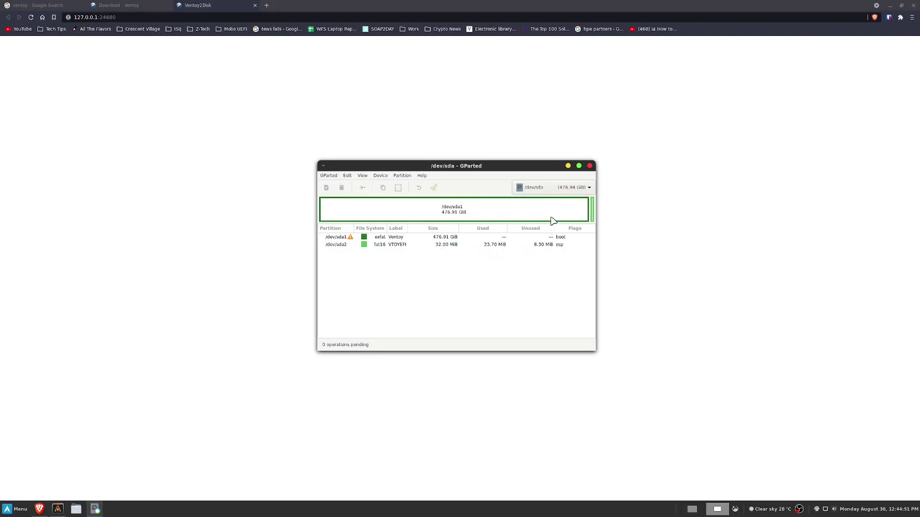
Step: Close GParted and minimise Brave and the terminal to reveal the desktop
left_click(589, 166)
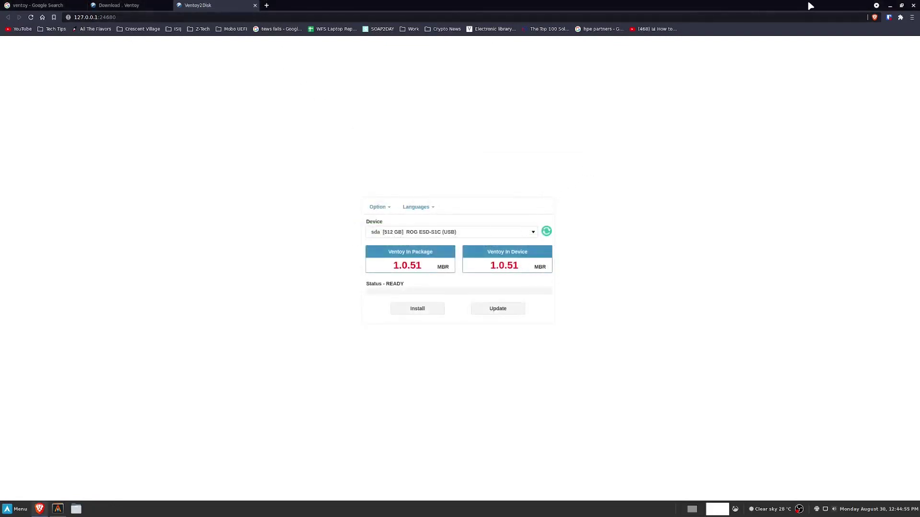
left_click(890, 6)
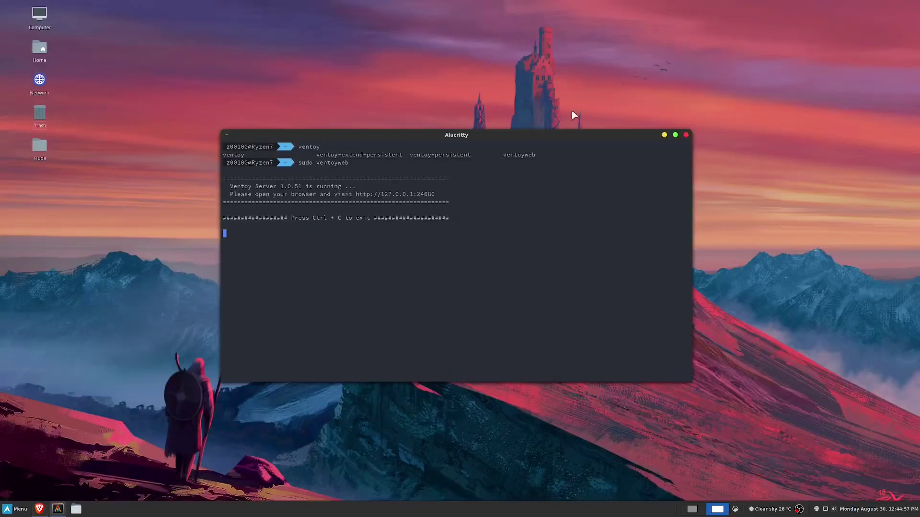
left_click(664, 135)
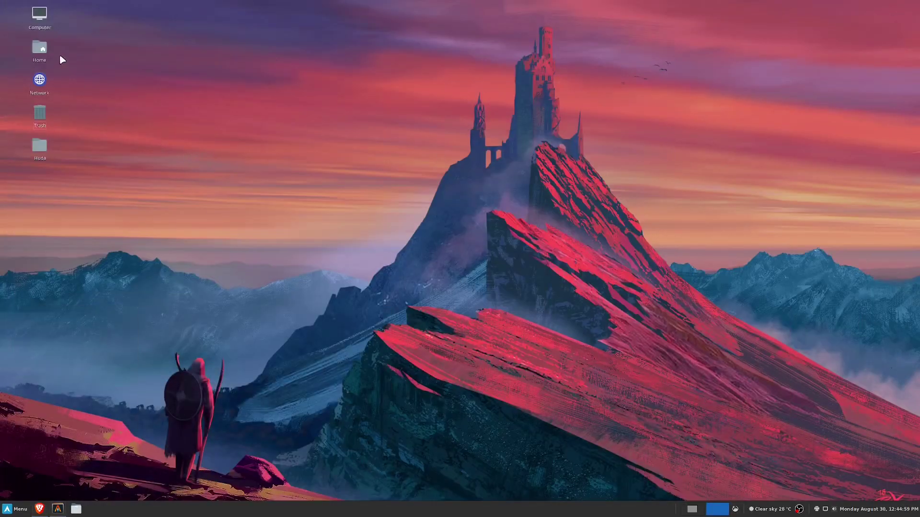
Step: Mount the Ventoy drive and open the Downloads/ISO folder in a second window
double_click(41, 20)
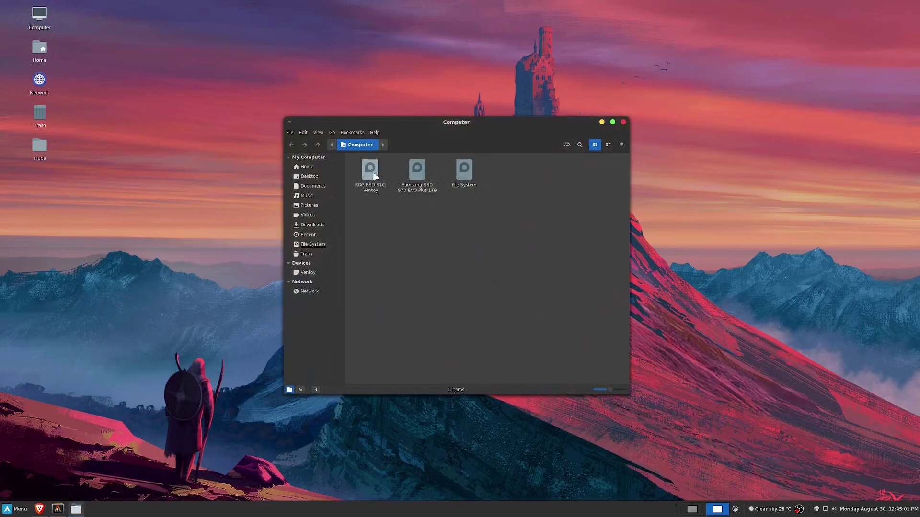
left_click(311, 274)
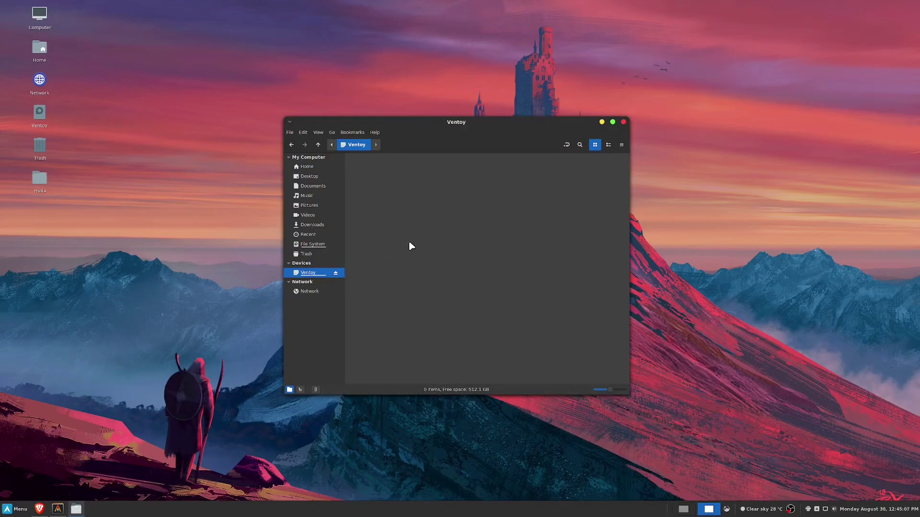
key("alt+Home")
double_click(458, 173)
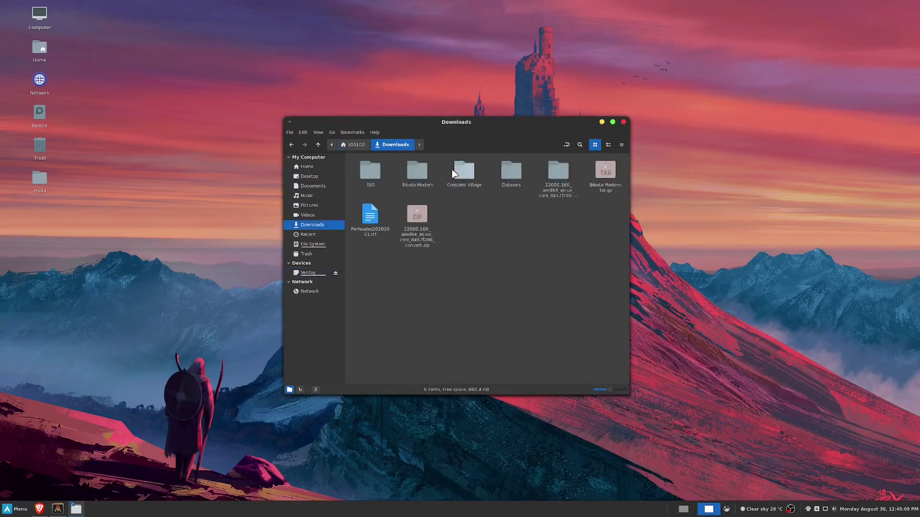
double_click(370, 170)
Step: Copy all ten ISO files onto the Ventoy drive, then check the Windows.iso and Clonezilla sizes
left_click_drag(461, 131, 633, 155)
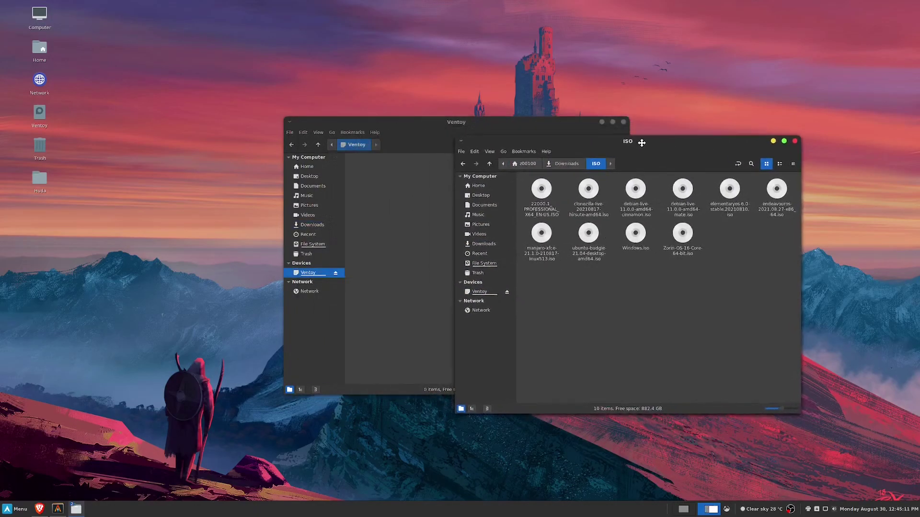
key("ctrl+a")
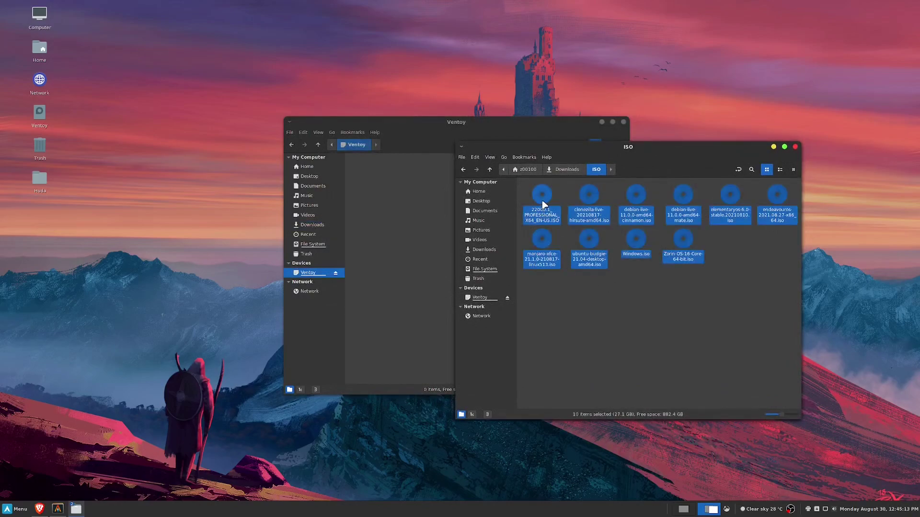
left_click_drag(541, 213, 400, 228)
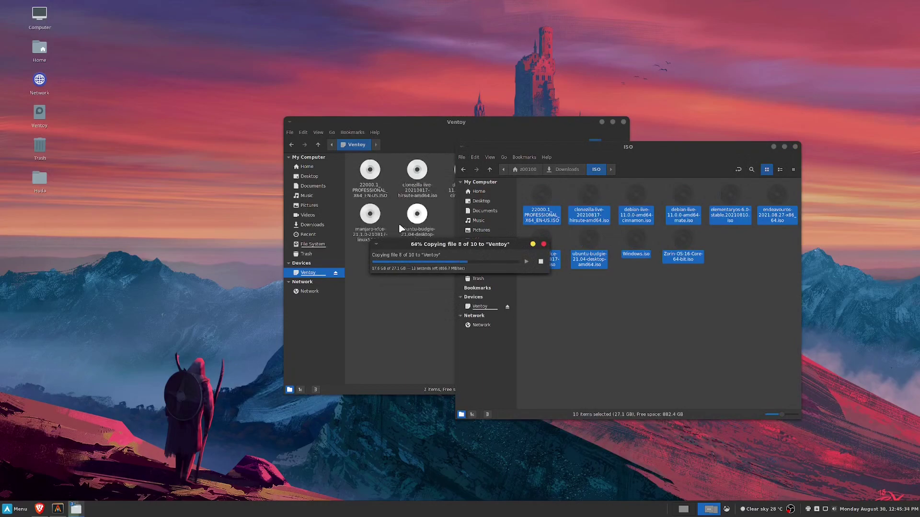
left_click_drag(451, 123, 293, 136)
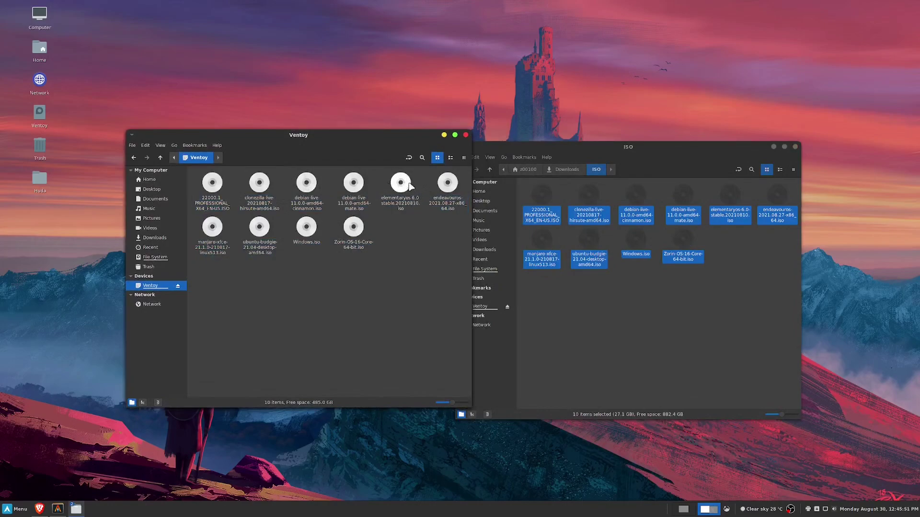
left_click(307, 227)
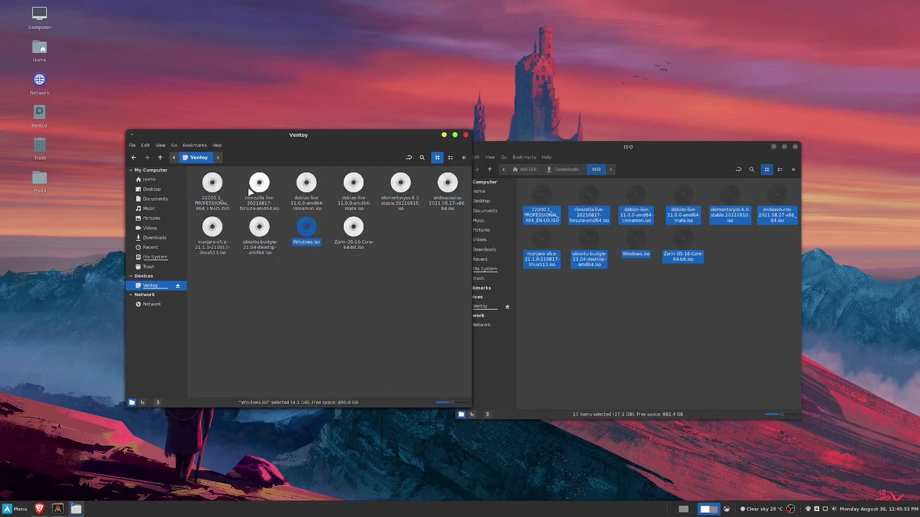
left_click(264, 185)
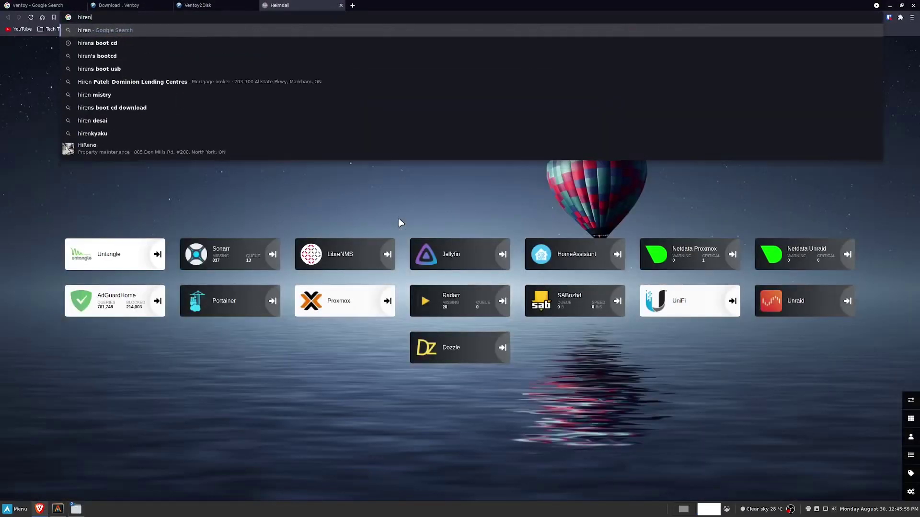
Step: Search the web for 'hirens boot cd' and open the Hiren's BootCD download page
key("Down")
key("Return")
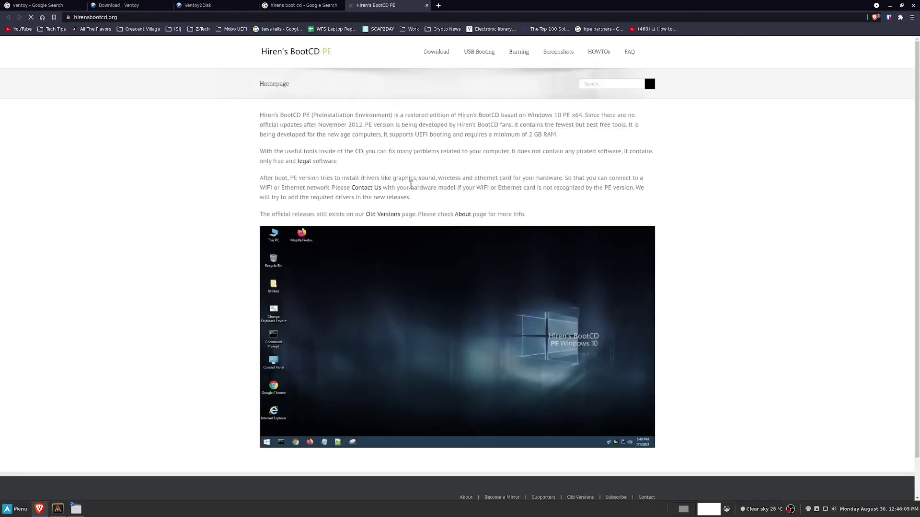
scroll(262, 230, "down", 1)
scroll(383, 112, "up", 1)
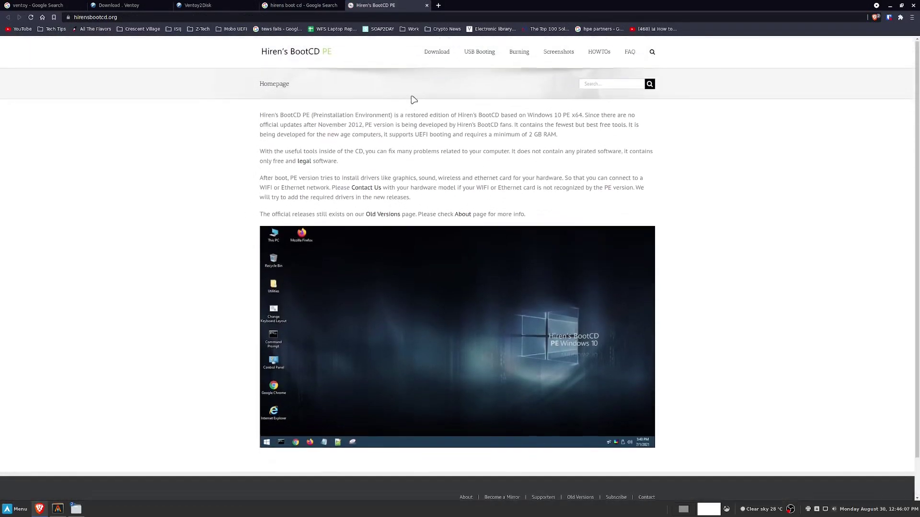
left_click(436, 51)
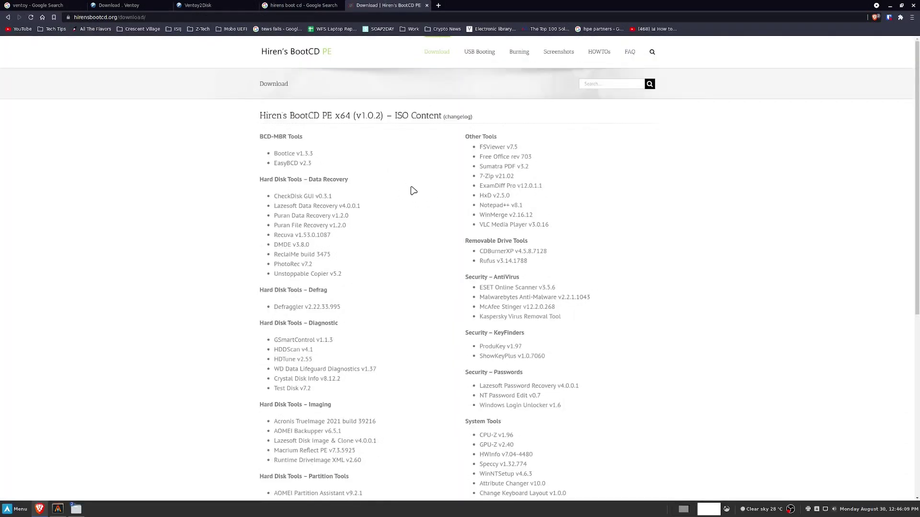
Step: Download HBCD_PE_x64.iso and save it directly onto the Ventoy drive
scroll(422, 192, "down", 6)
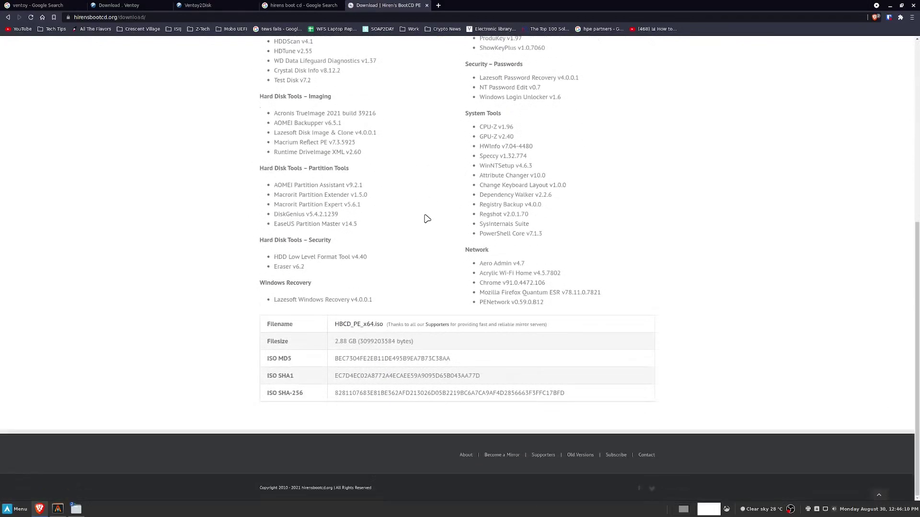
left_click(358, 325)
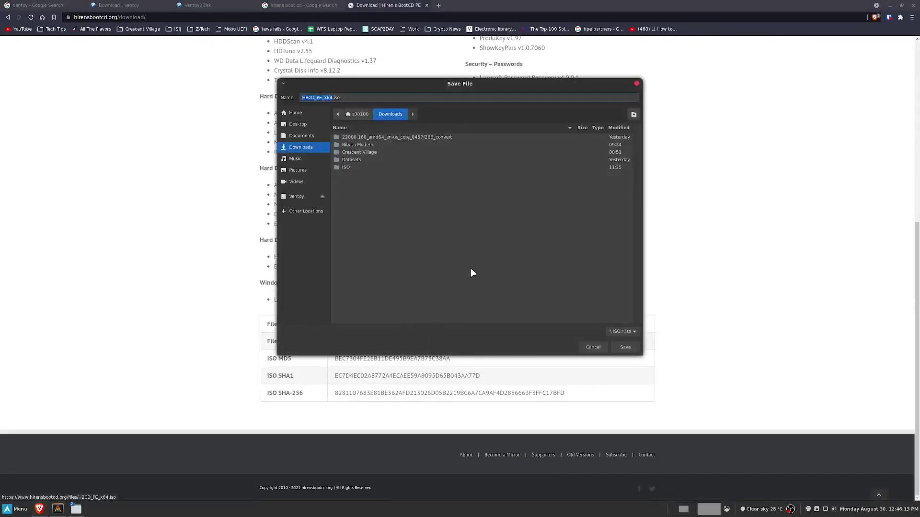
left_click(300, 197)
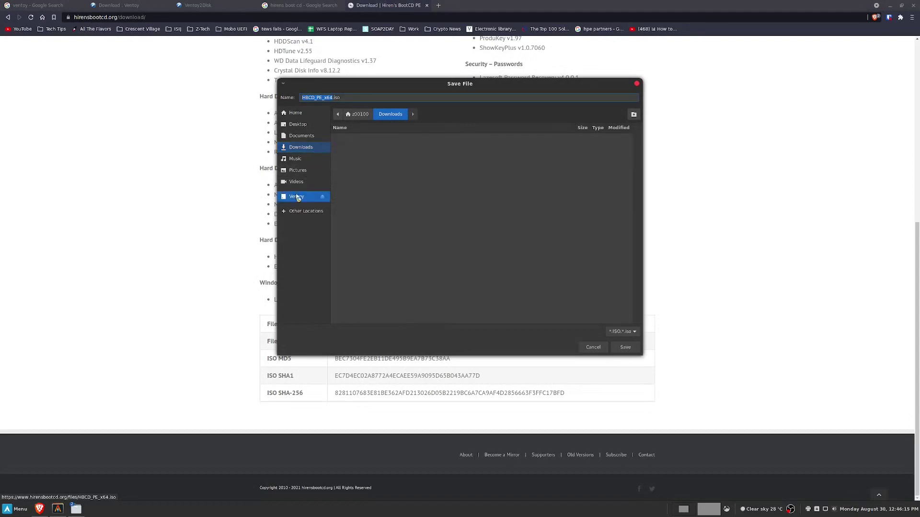
left_click(625, 347)
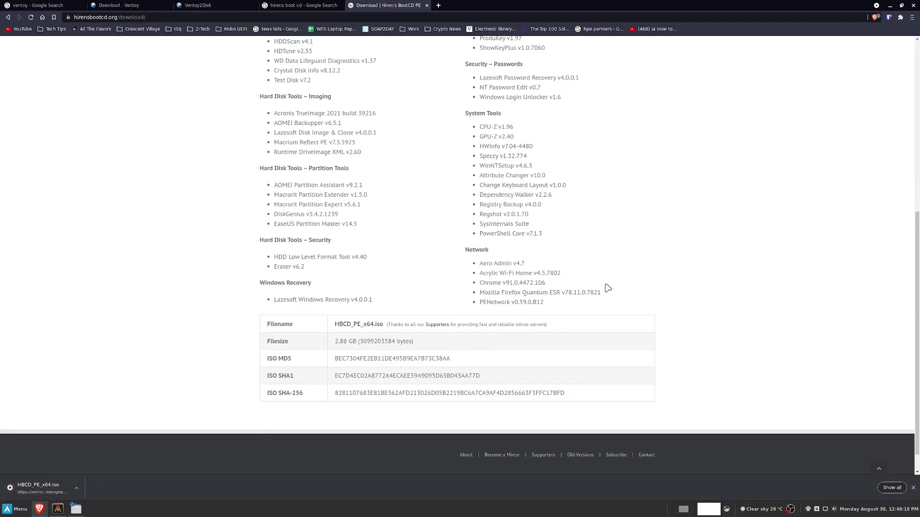
Step: Close Brave, highlight HBCD_PE_x64.iso on the Ventoy drive, close the ISO window and reopen Brave
left_click(912, 6)
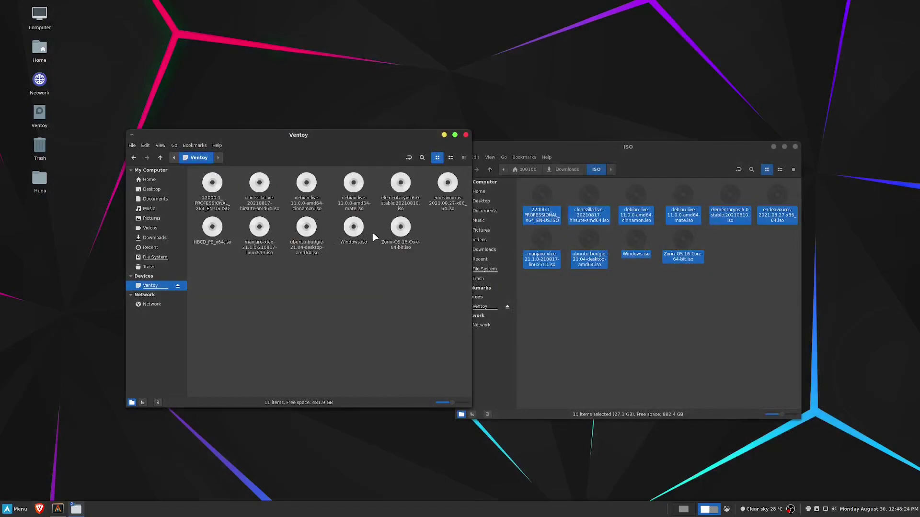
left_click(212, 229)
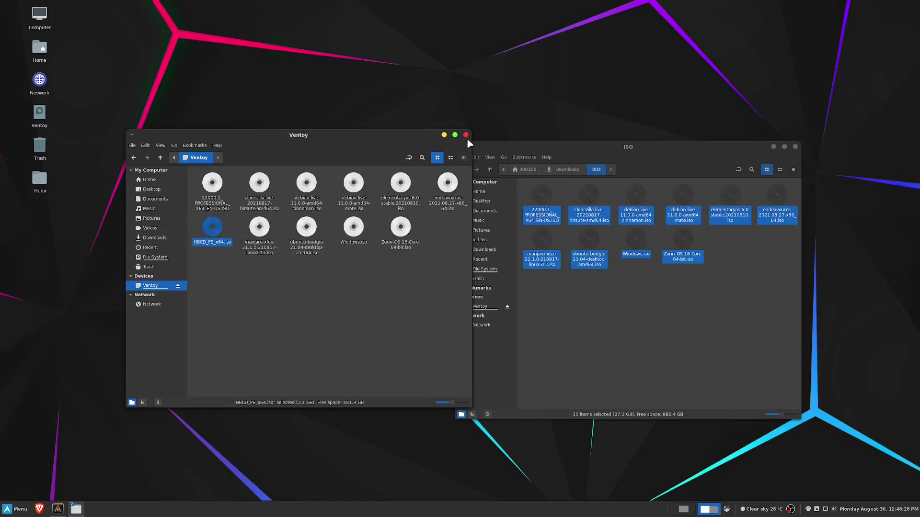
left_click_drag(522, 153, 550, 143)
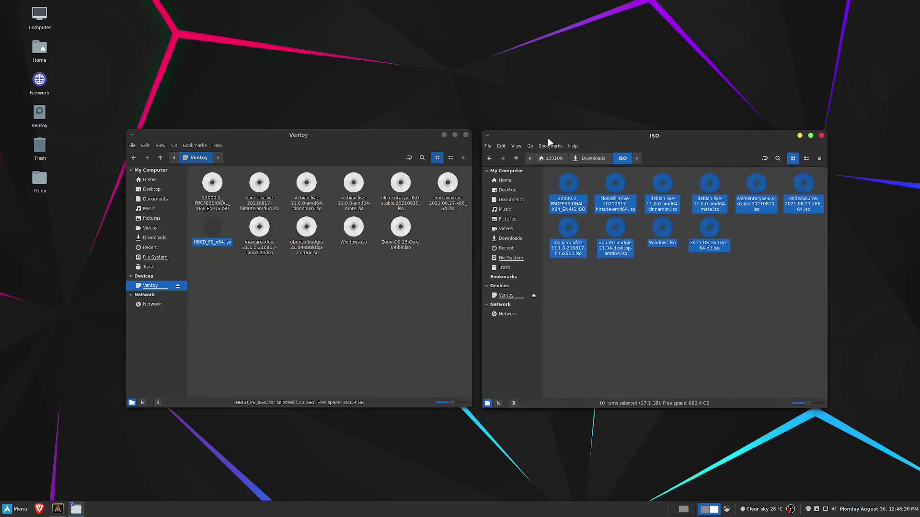
left_click(821, 136)
left_click_drag(402, 143, 569, 142)
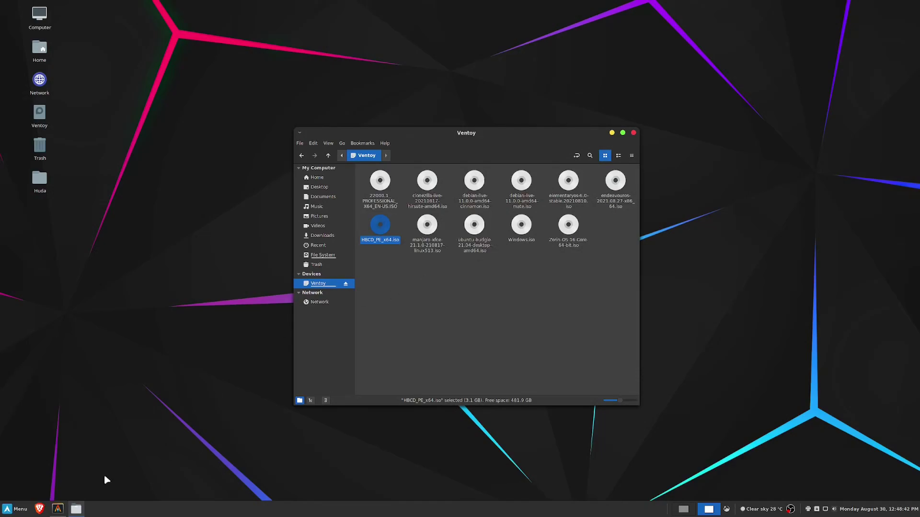
left_click(39, 510)
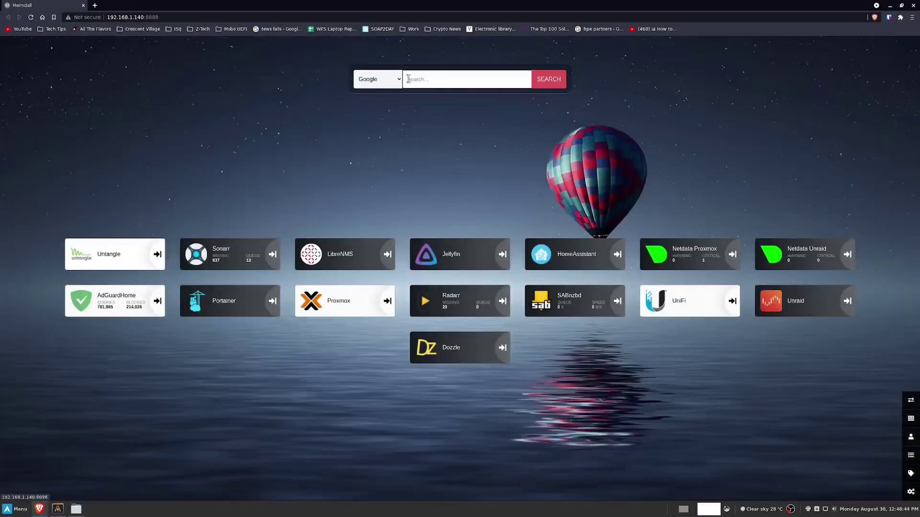
left_click(295, 17)
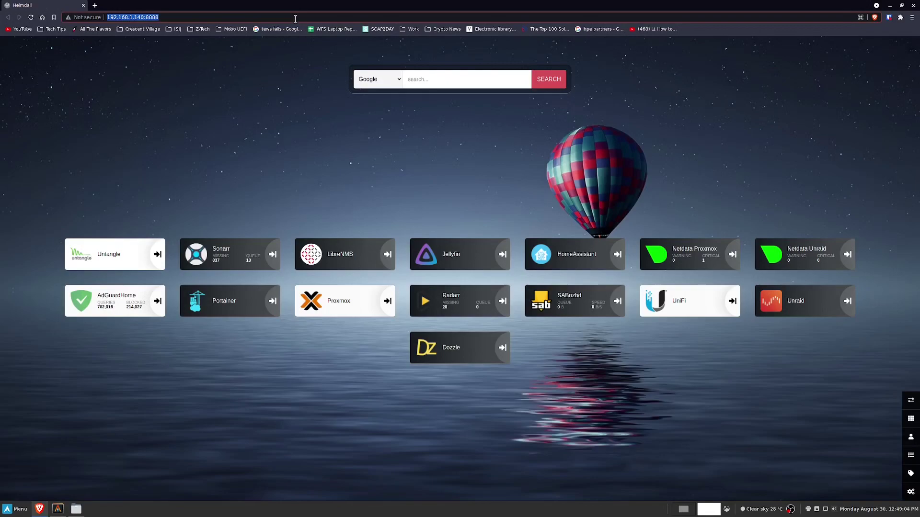
Step: Minimise Brave and reposition the Ventoy window listing its eleven ISOs, including HBCD_PE_x64.iso
left_click(889, 6)
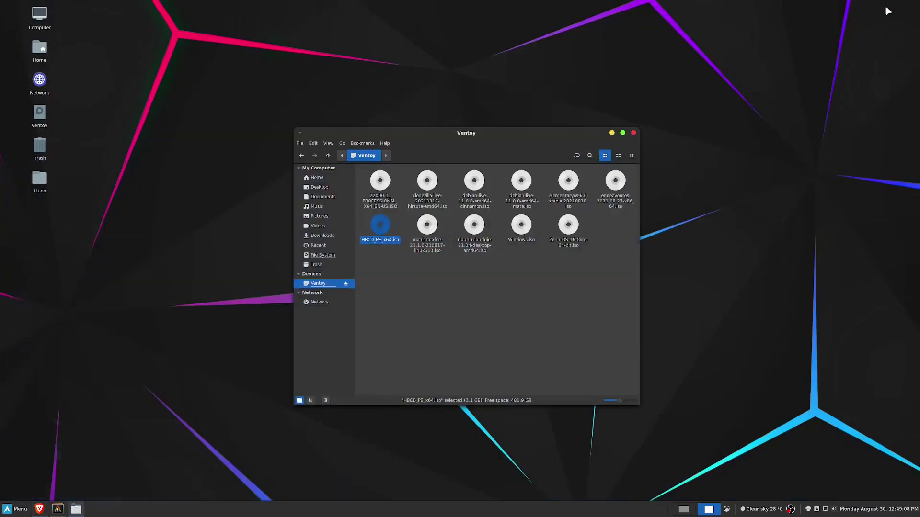
mouse_move(516, 137)
left_mouse_down()
mouse_move(428, 126)
mouse_move(514, 105)
mouse_move(522, 150)
left_mouse_up()
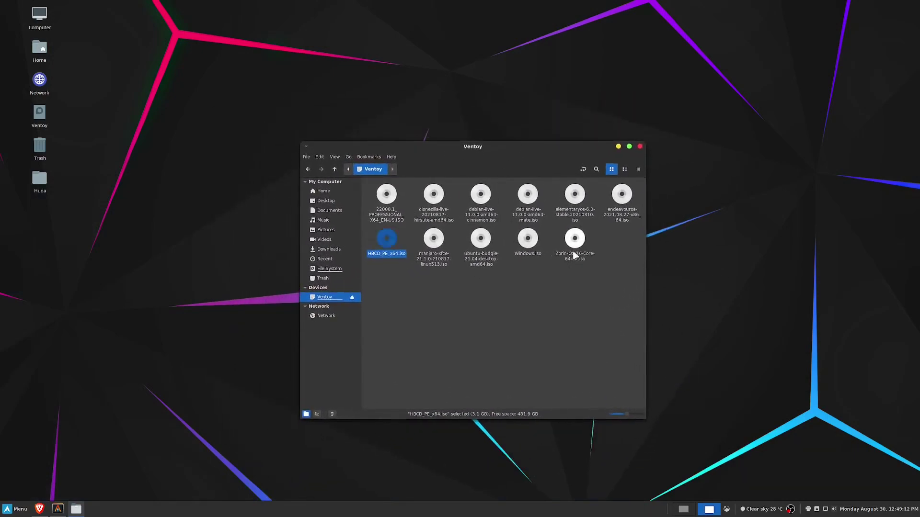